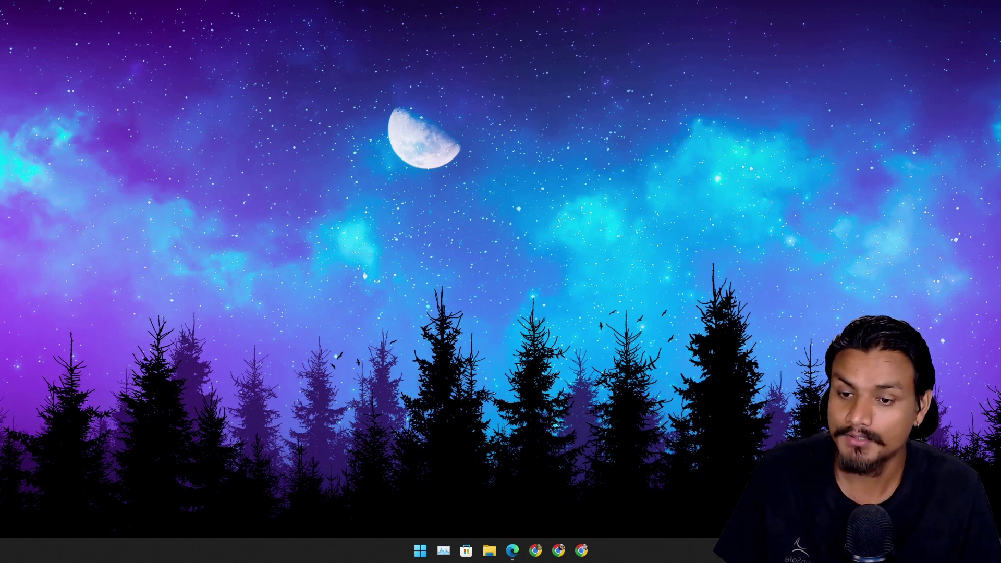
- Open the Bing chat page from the Edge icon in the taskbar
click(513, 550)
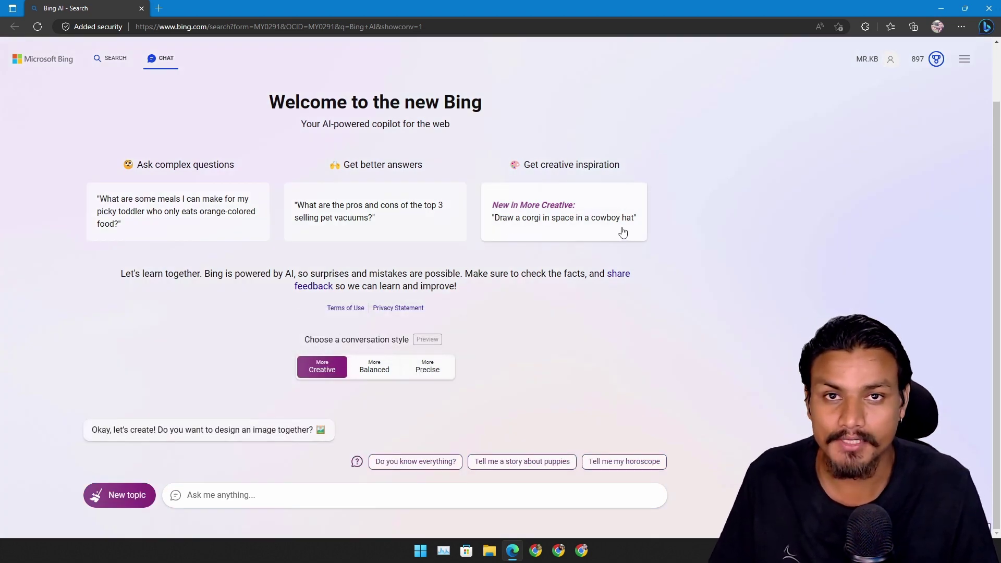
- Start a message in the chat box for the super horse running in fields image
click(279, 496)
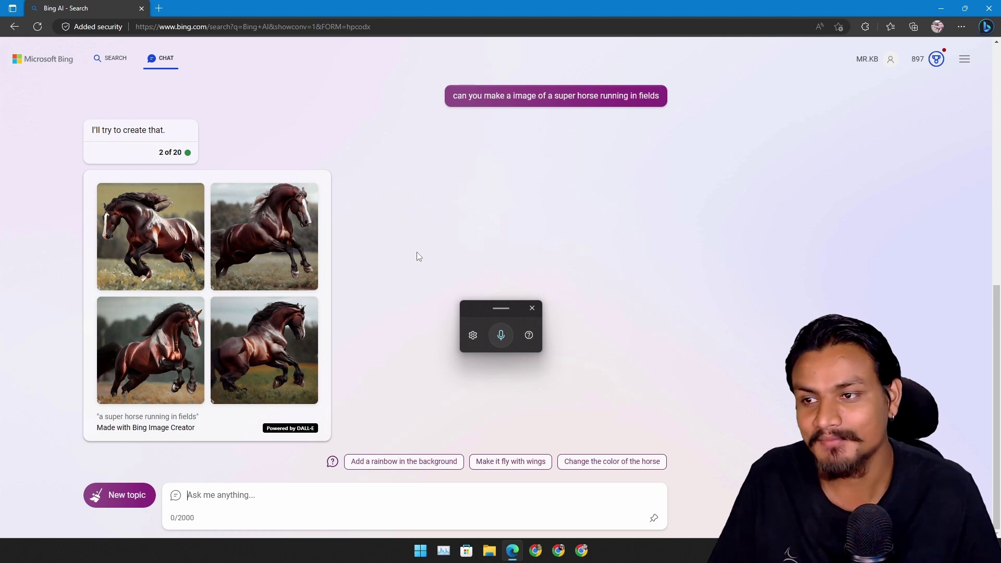
mouse_move(150, 237)
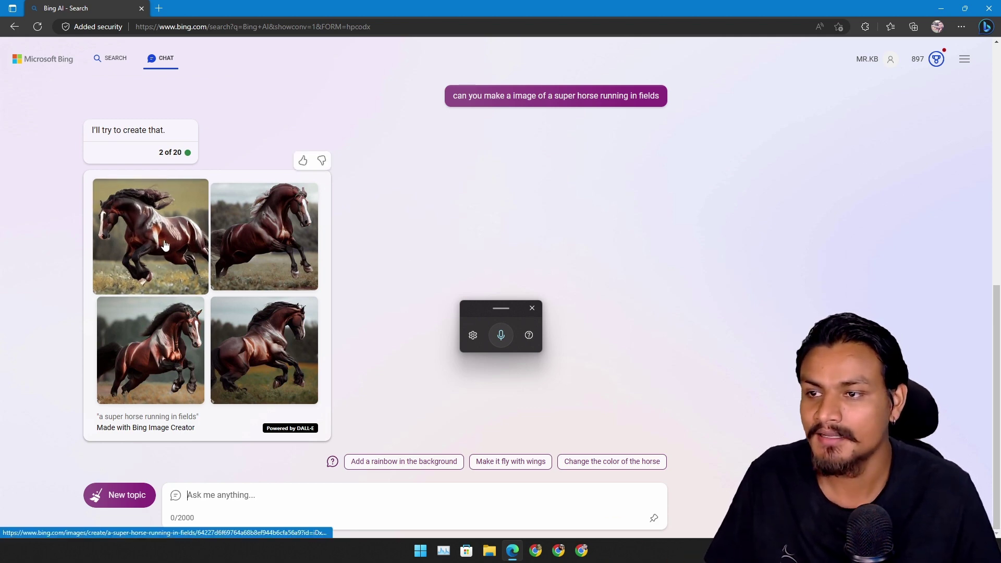
click(180, 207)
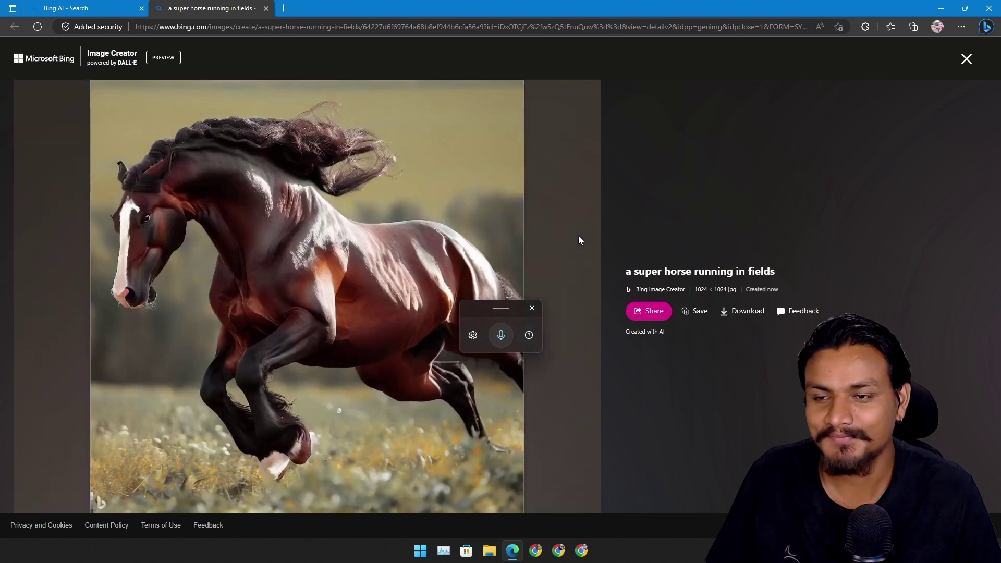
click(534, 309)
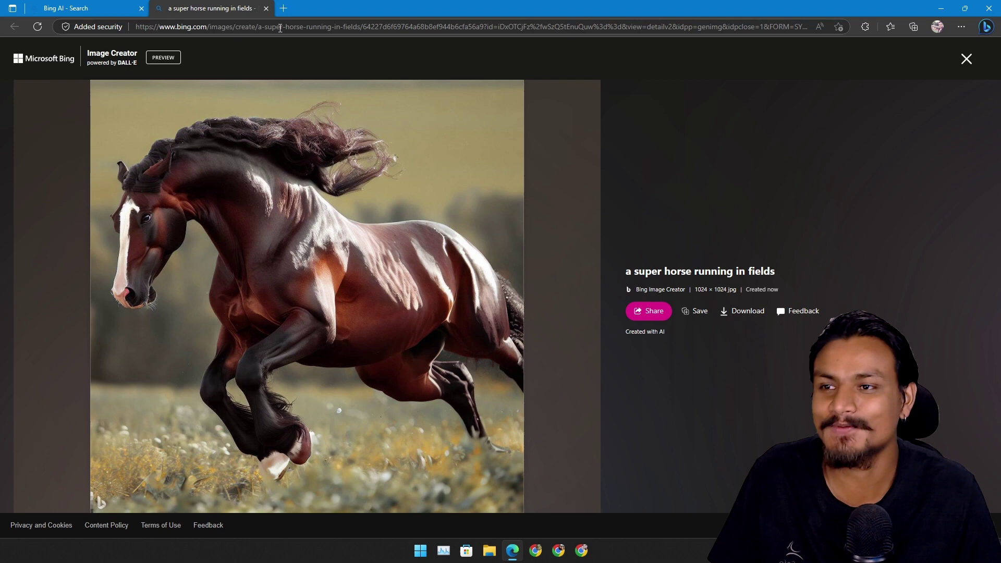
click(265, 8)
click(266, 262)
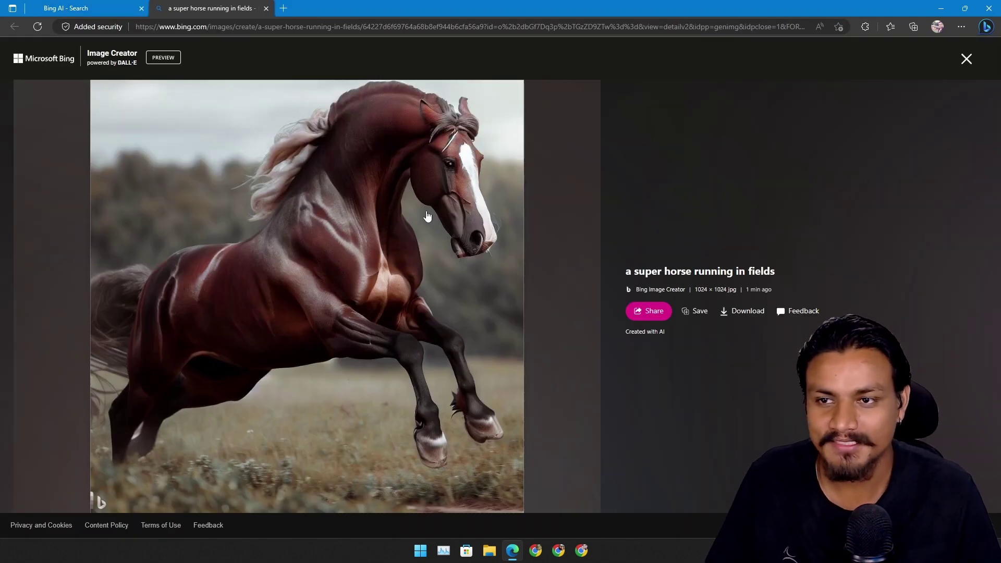
click(264, 9)
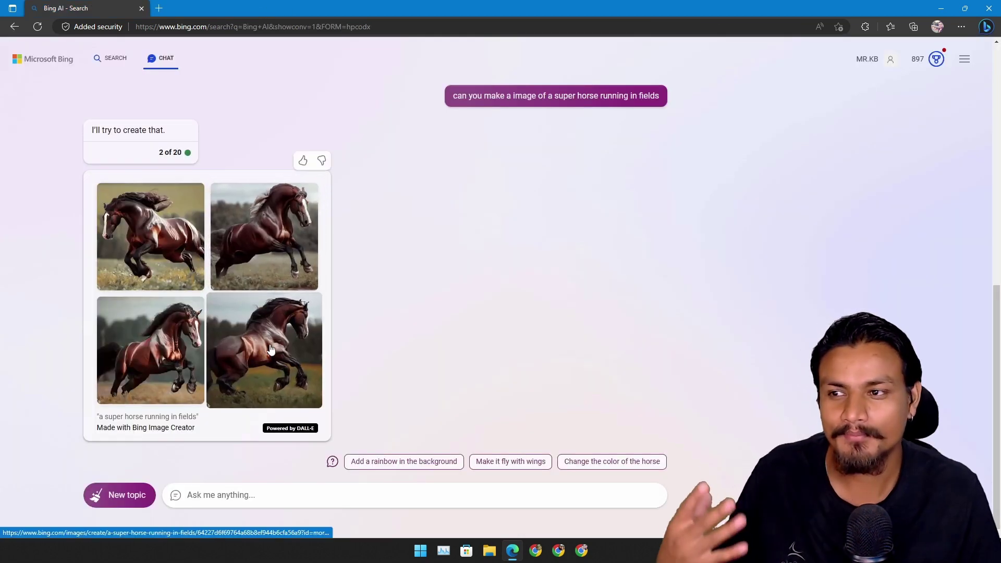
key(ctrl+a)
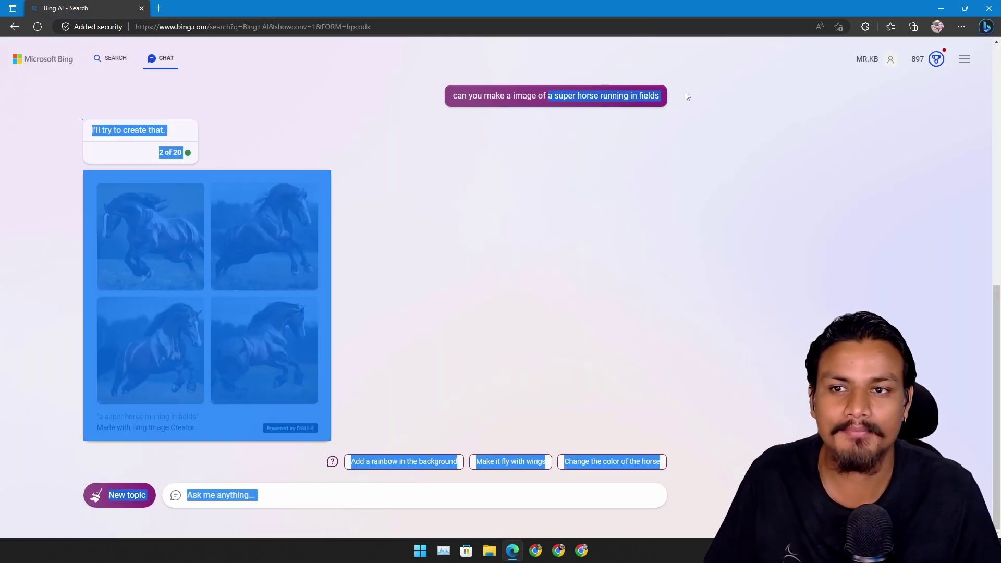
click(380, 286)
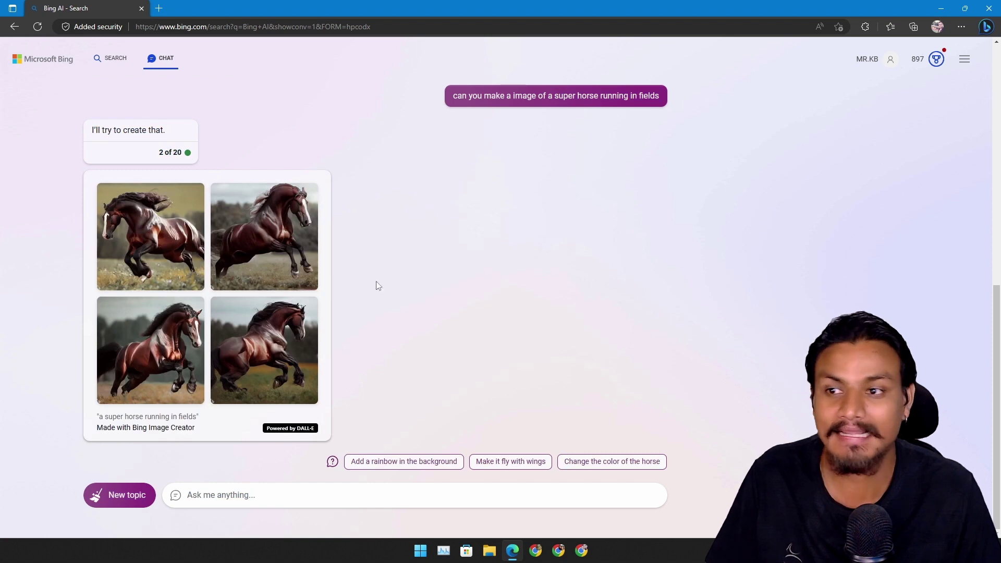
click(254, 361)
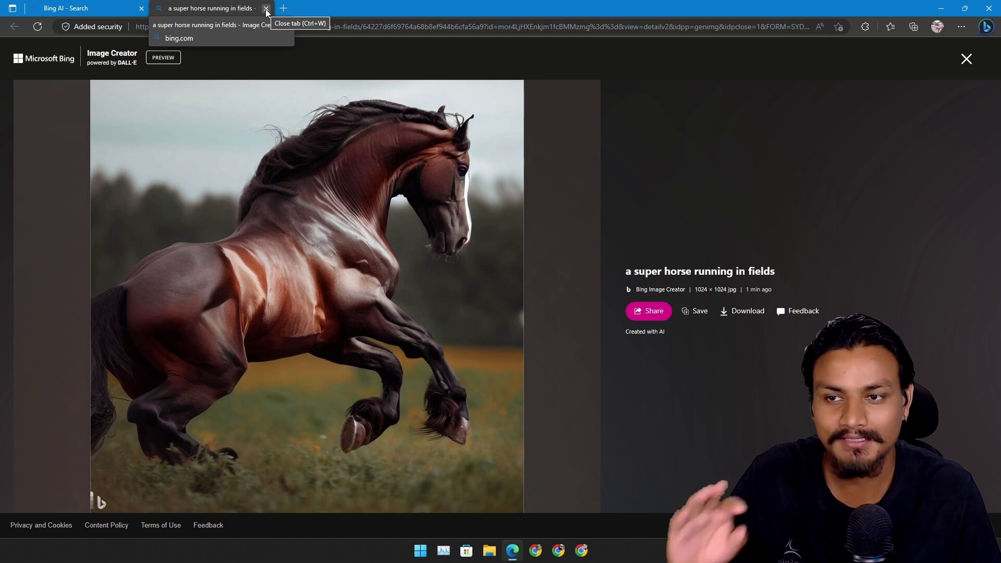
click(267, 9)
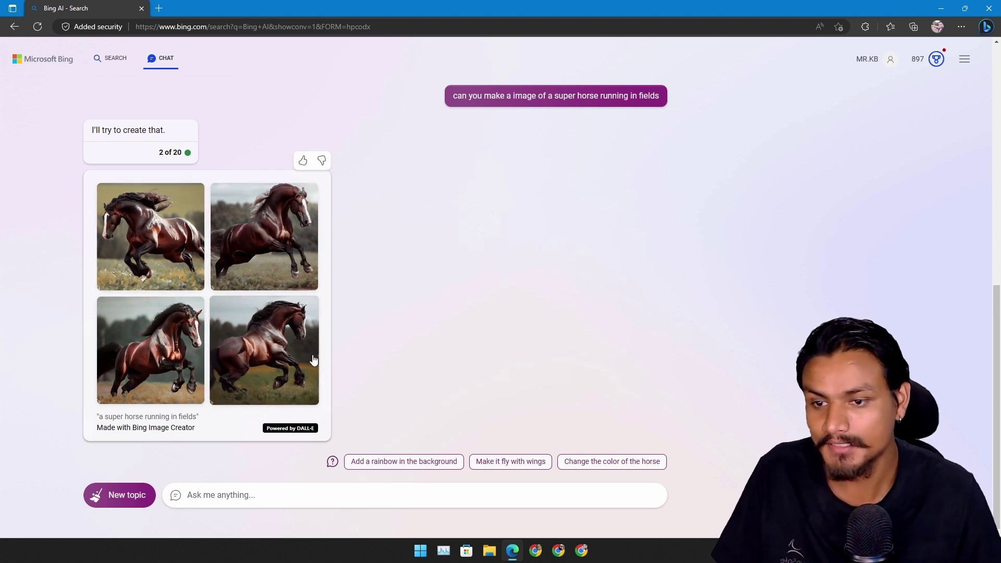
- Request the 'Make it fly with wings' version and view a winged horse image full size
click(421, 499)
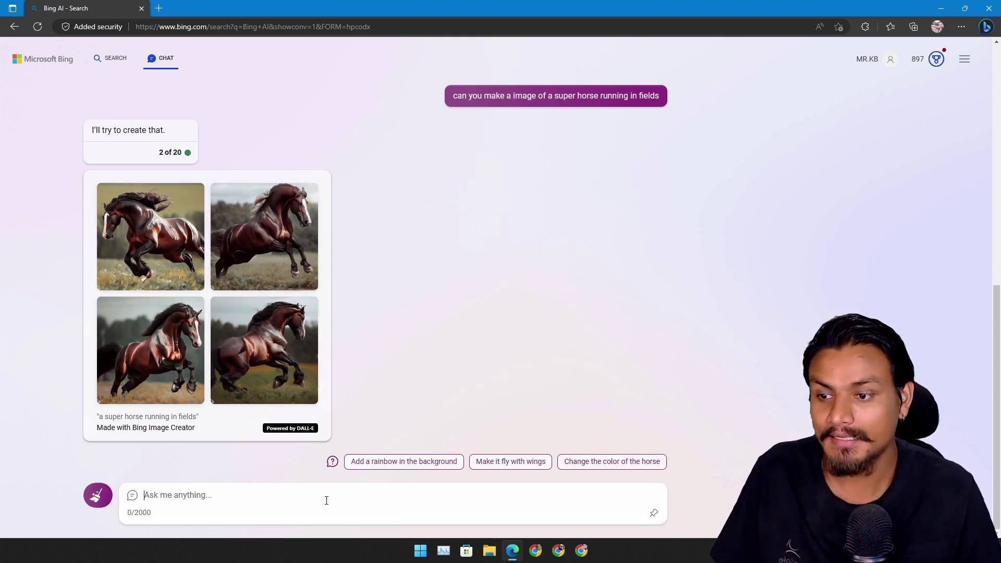
click(470, 347)
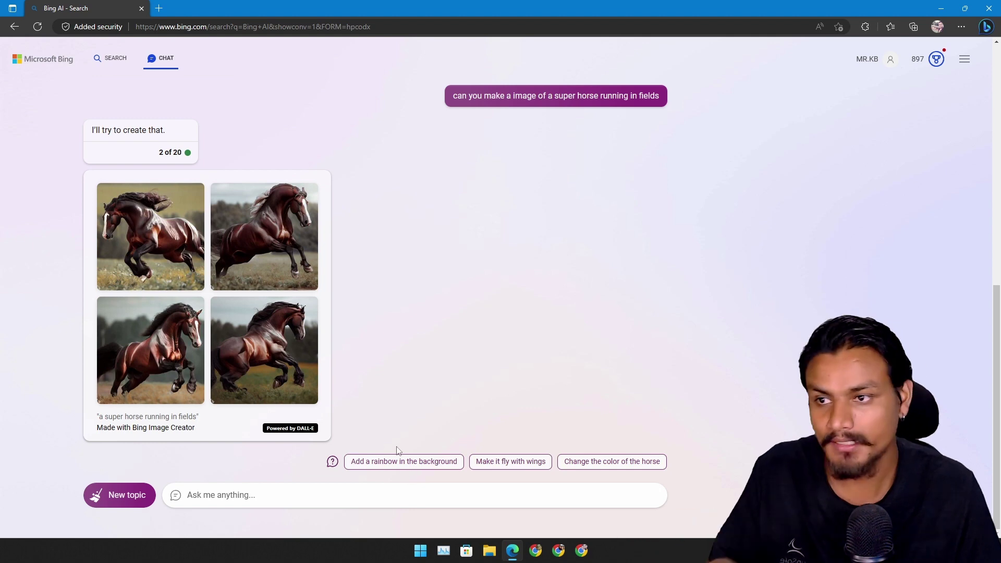
click(492, 467)
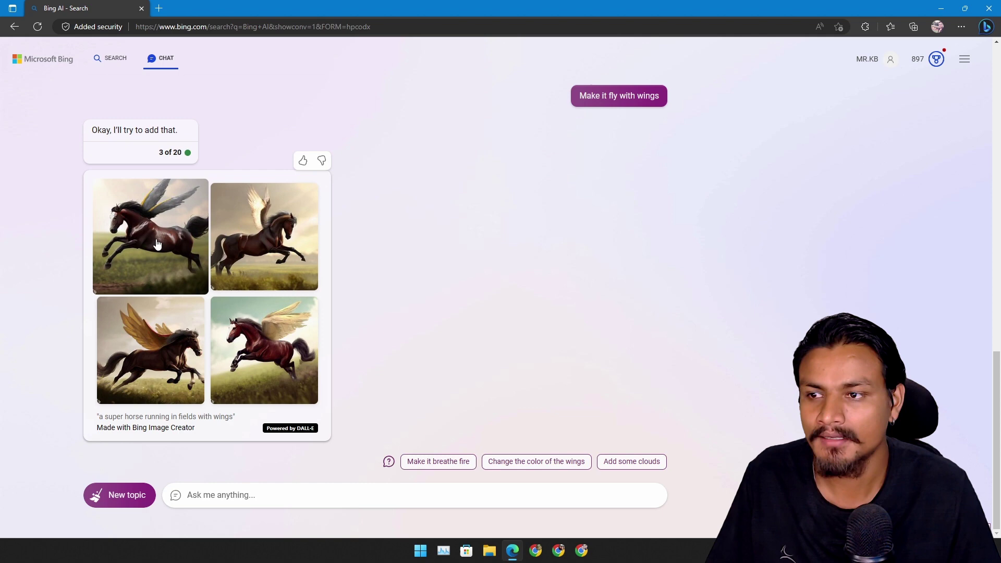
click(263, 236)
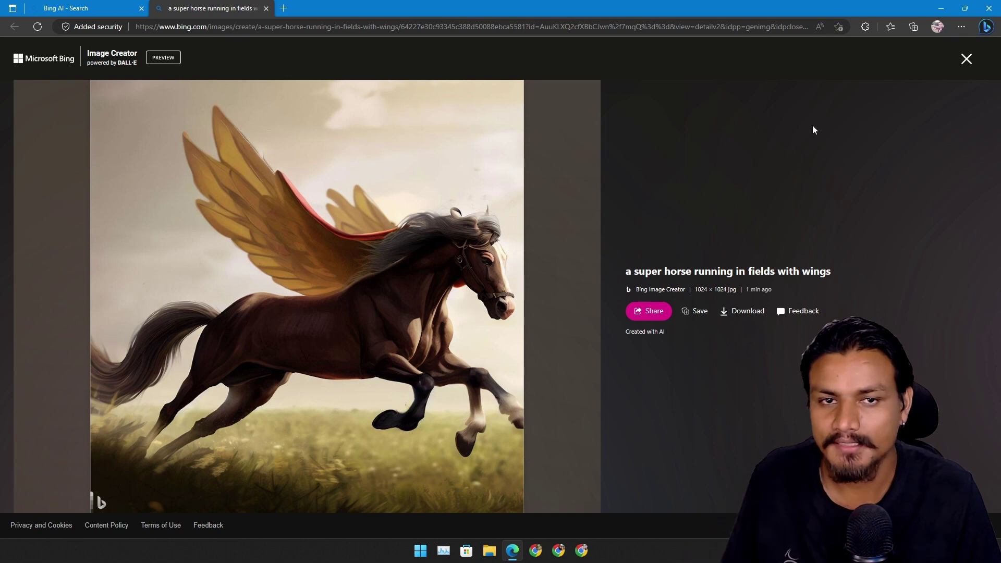
- Close the winged horse view, browse three cat-riding-a-horse creations, then close Image Creator
click(966, 59)
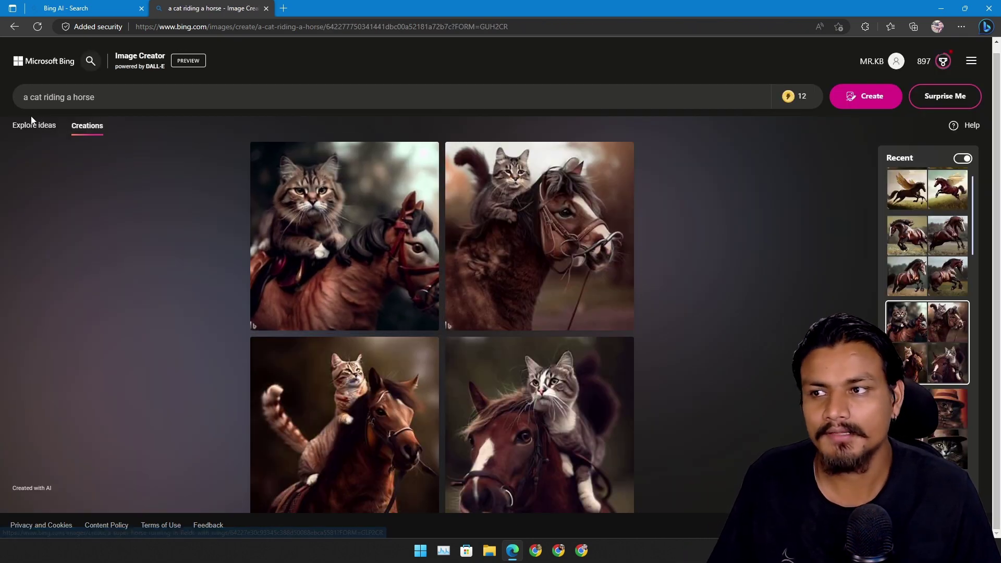
click(344, 235)
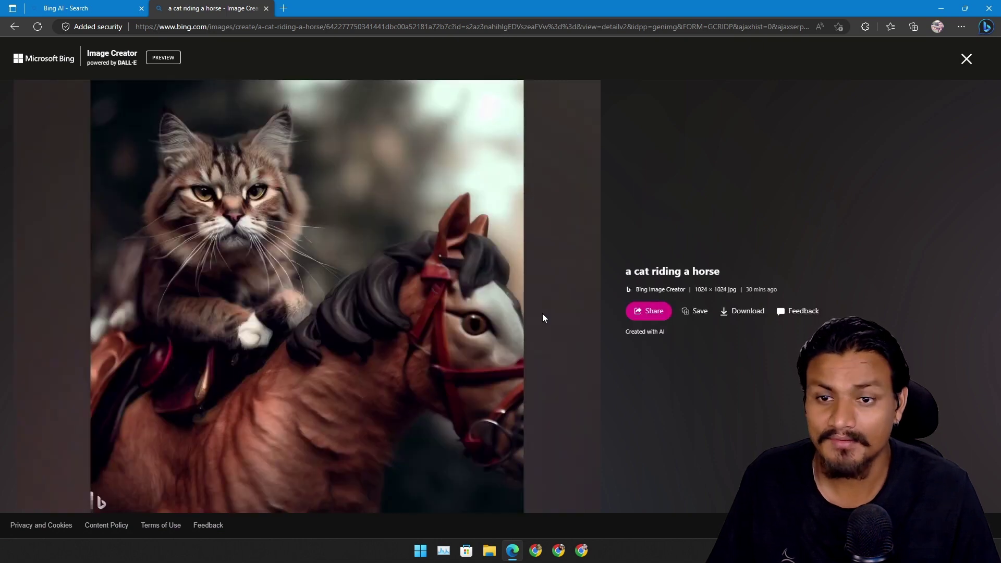
click(967, 58)
click(618, 313)
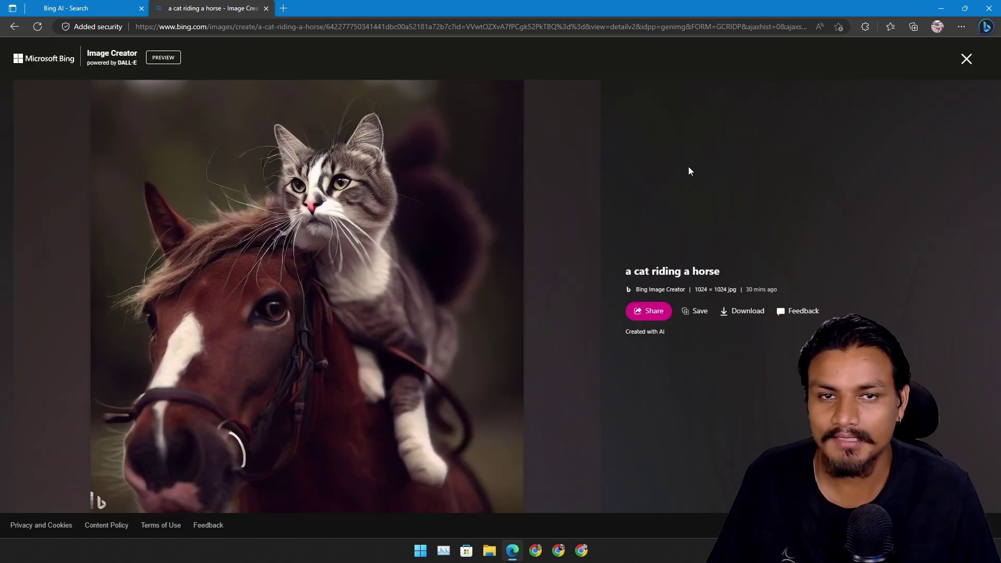
click(967, 59)
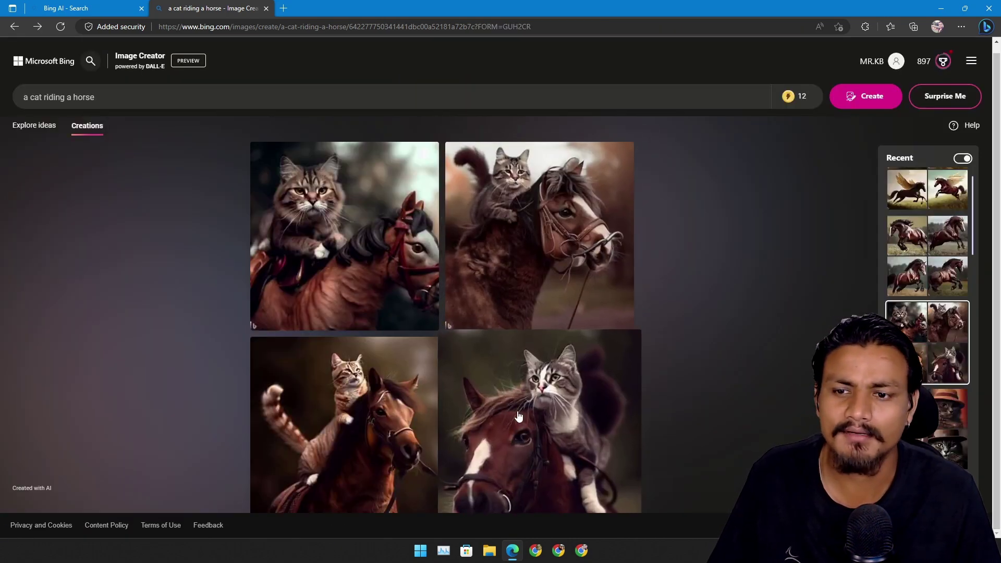
click(485, 419)
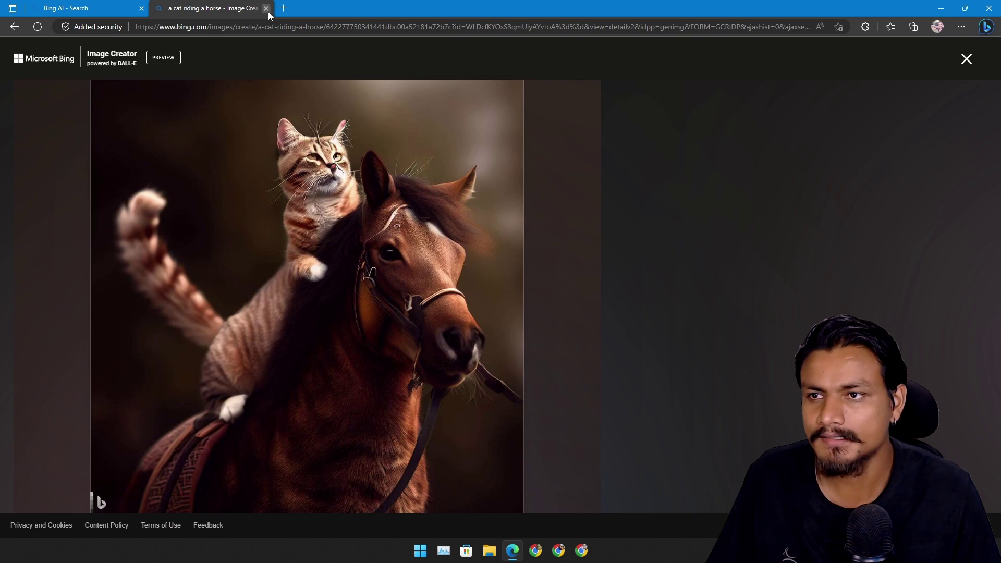
click(266, 8)
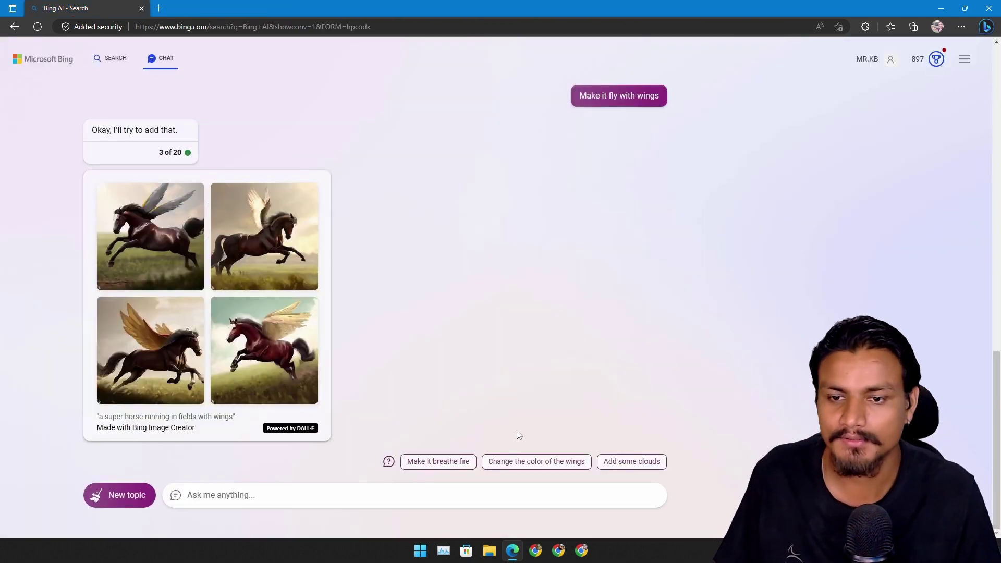
- View each of the four cartoon horse images full size, closing each afterwards
click(167, 267)
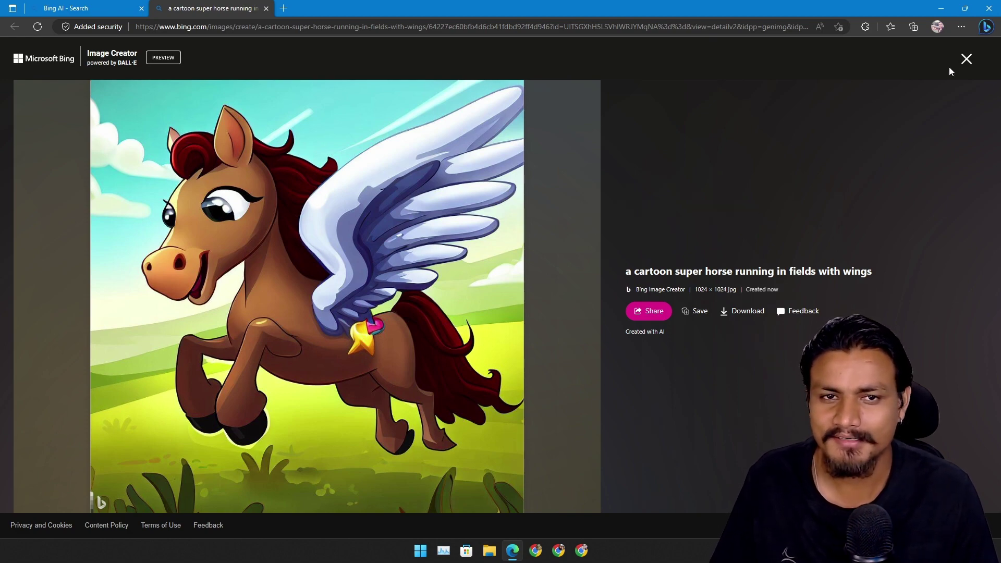
click(966, 59)
click(258, 242)
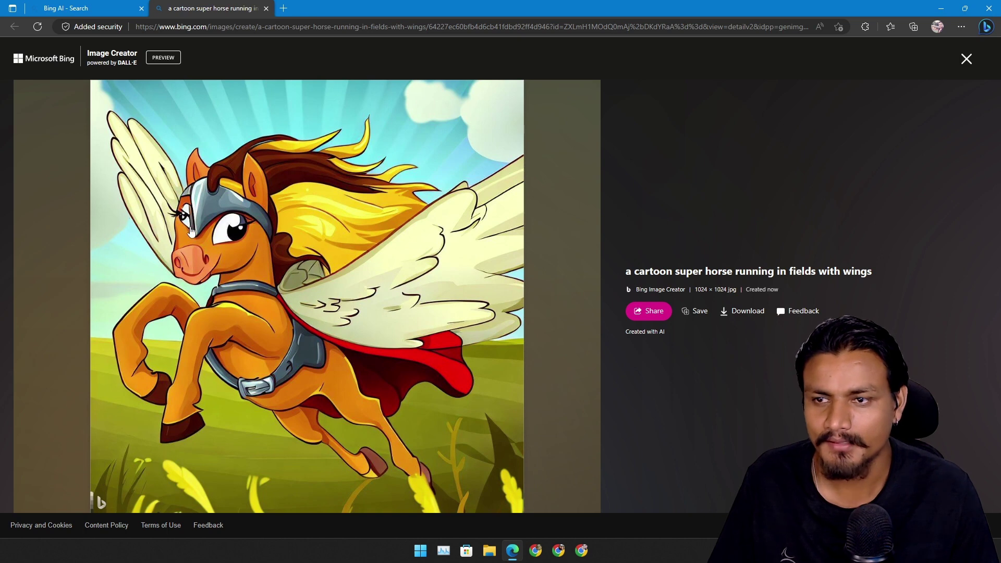
click(967, 59)
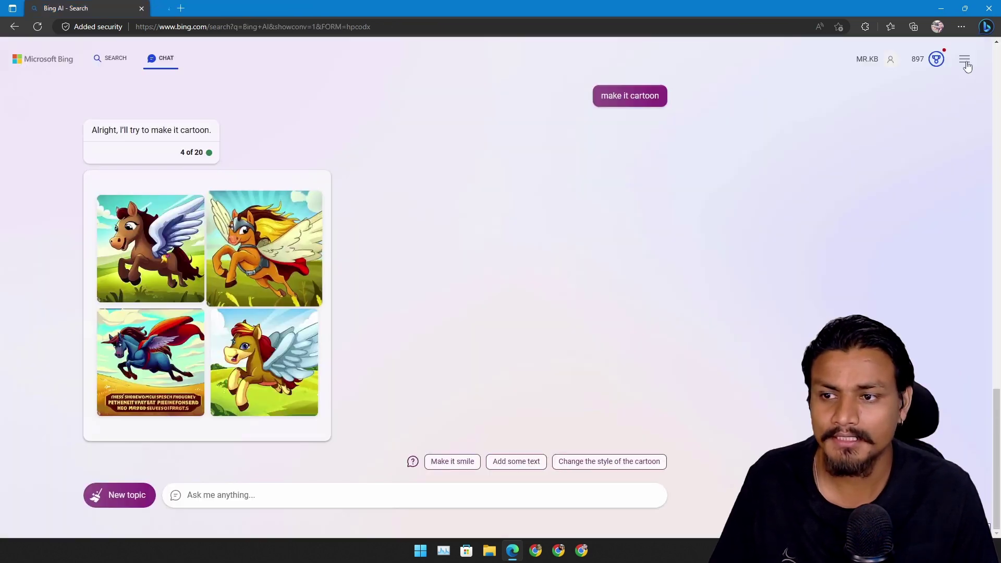
click(266, 360)
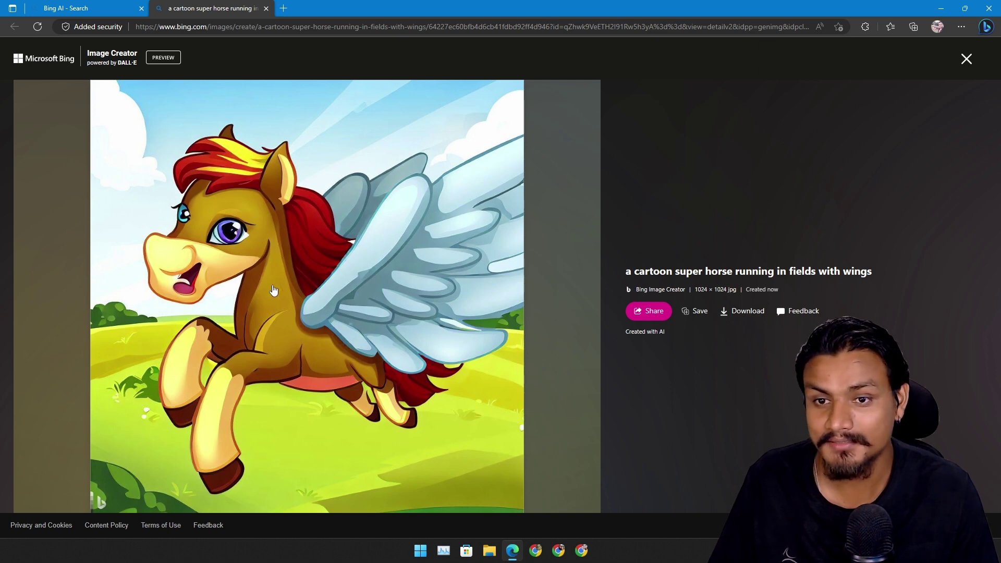
click(266, 8)
click(266, 234)
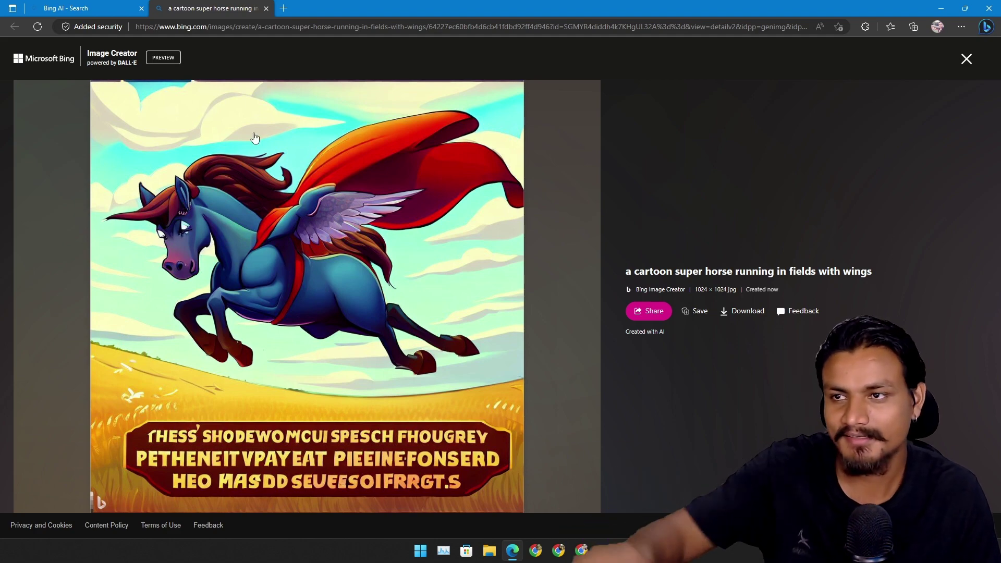
click(266, 8)
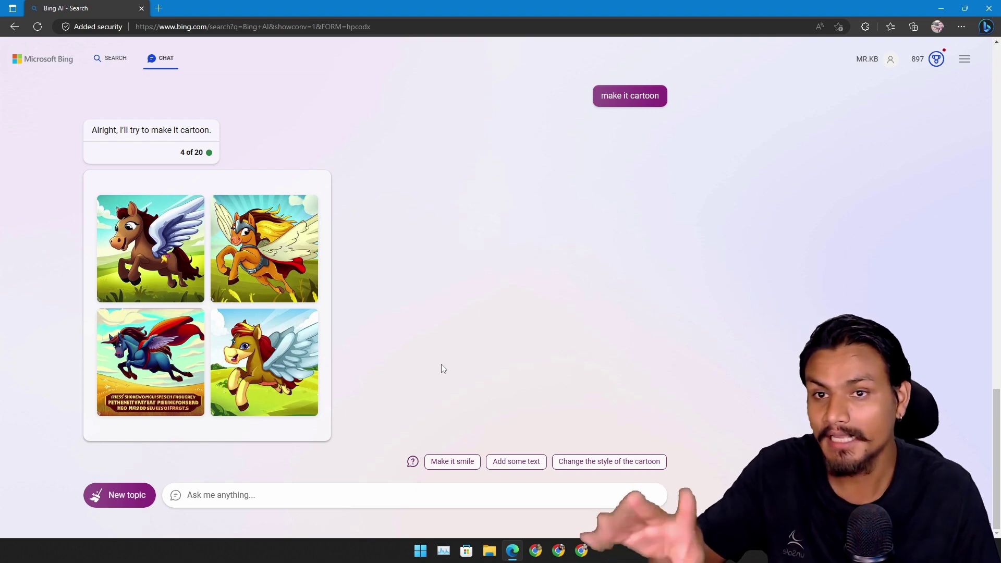
scroll(441, 363, up, 10)
scroll(363, 324, up, 10)
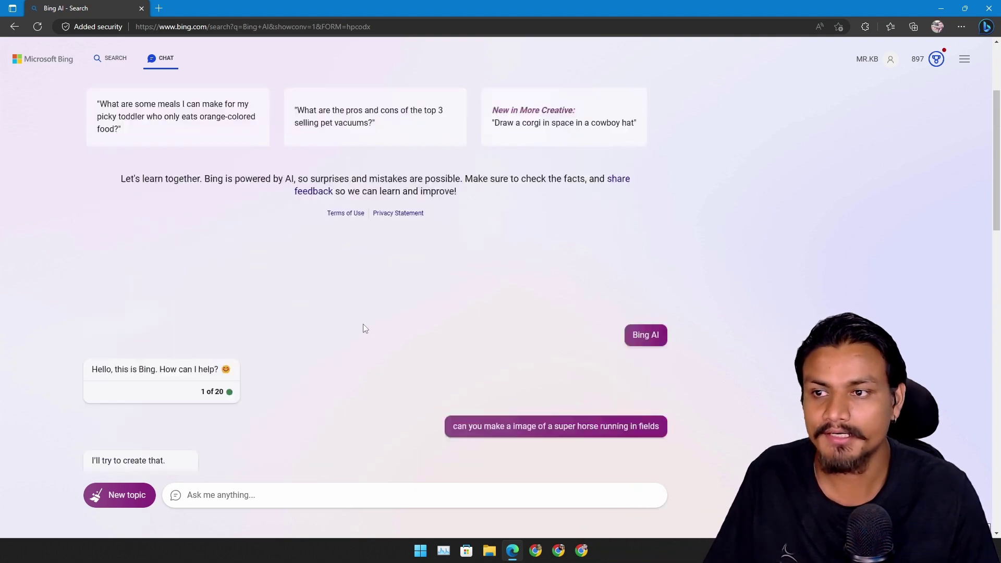
scroll(363, 323, down, 10)
scroll(363, 324, down, 10)
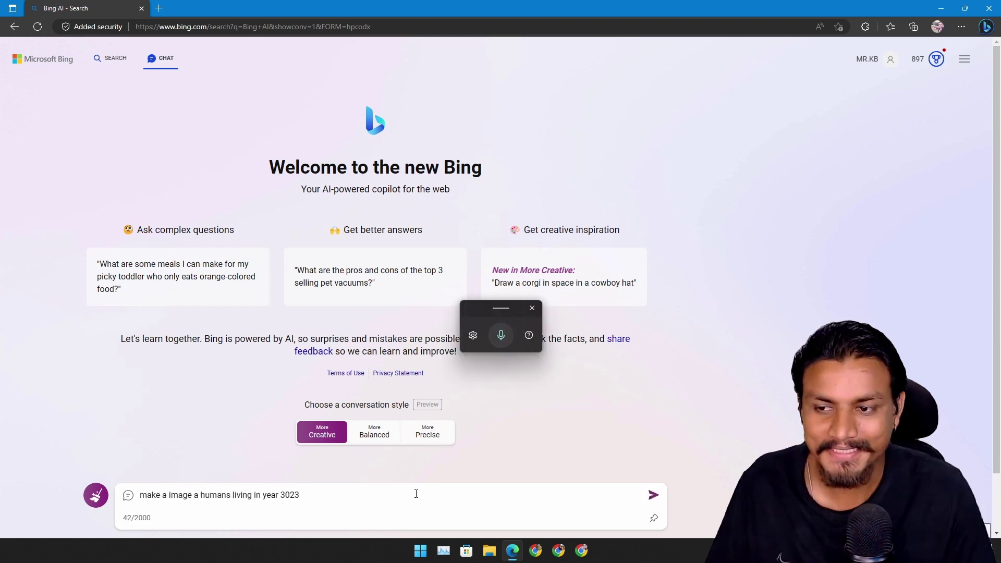
- Send the 'humans living in year 3023' prompt, briefly selecting and deselecting its text
click(653, 499)
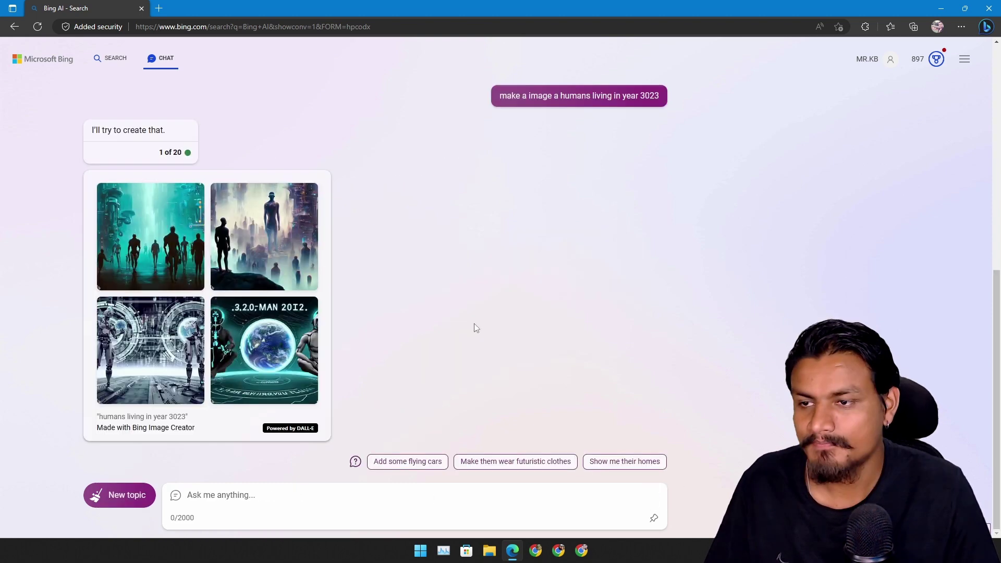
scroll(555, 193, up, 3)
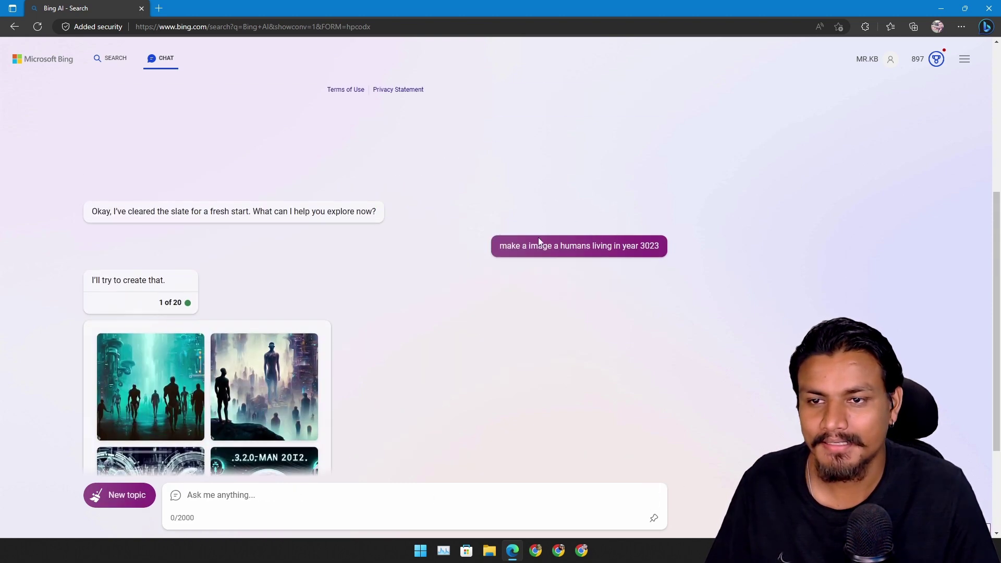
drag(514, 246, 616, 246)
click(528, 246)
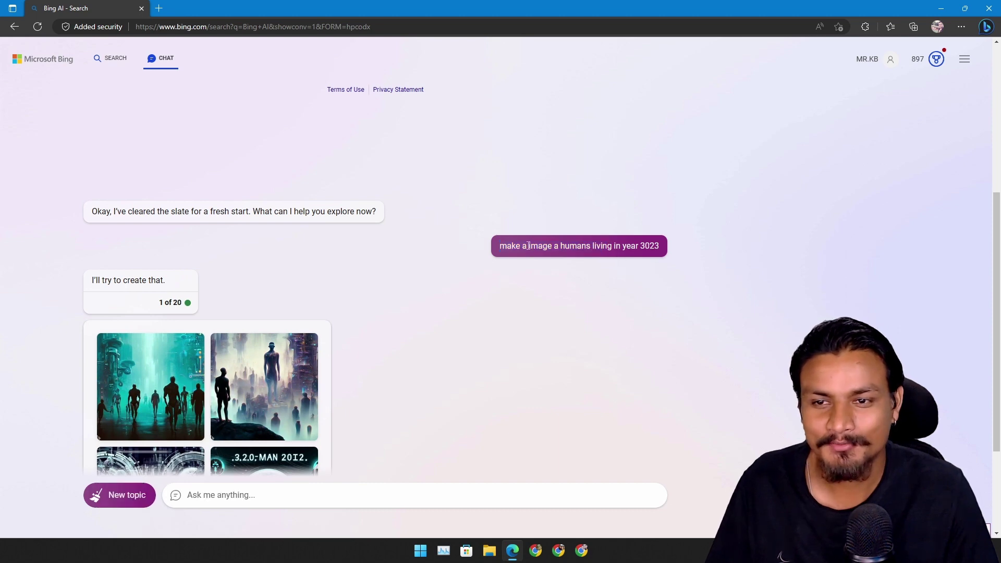
scroll(513, 323, down, 3)
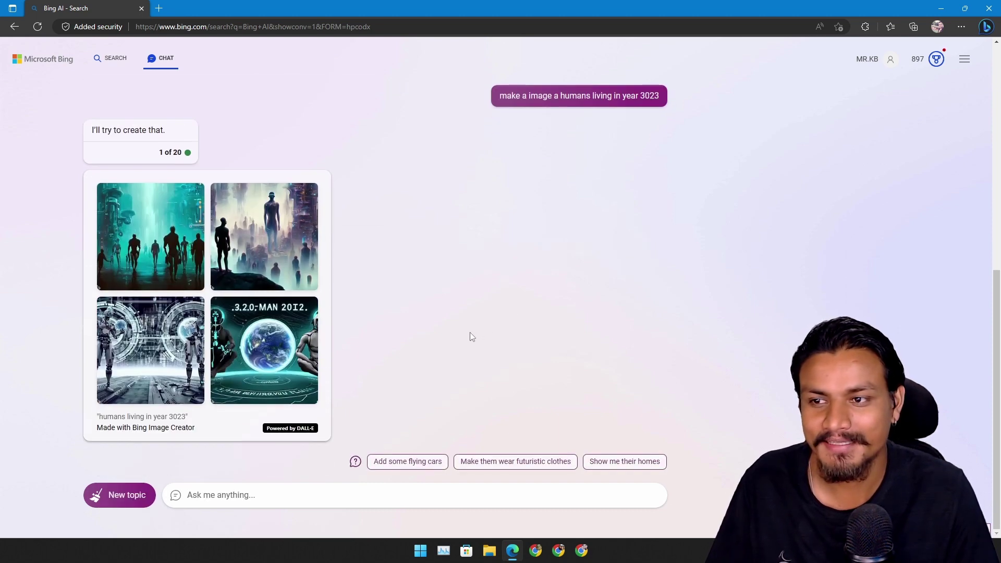
- Inspect the teal crowd, robot and glowing globe images full size, closing each tab
click(150, 236)
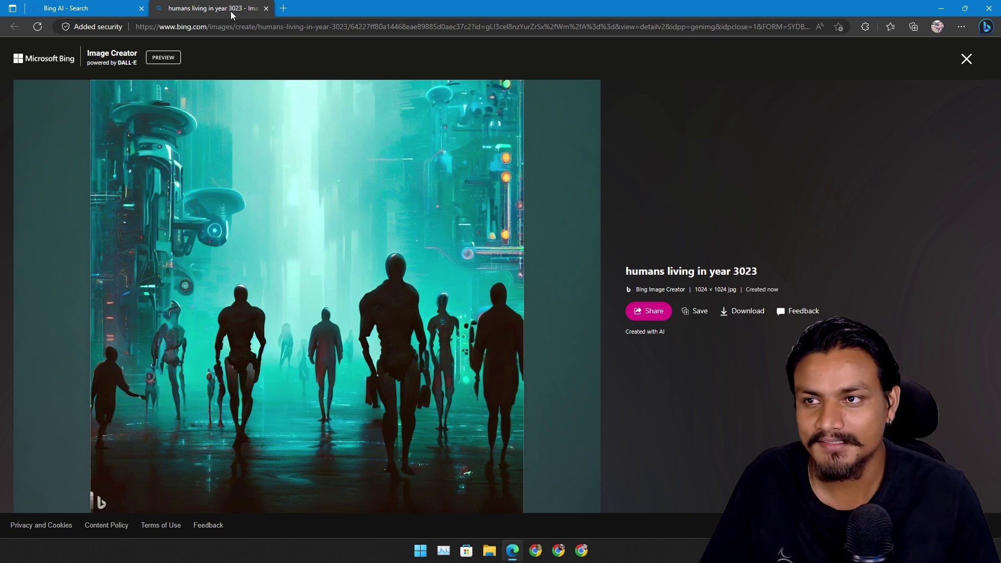
key(Right)
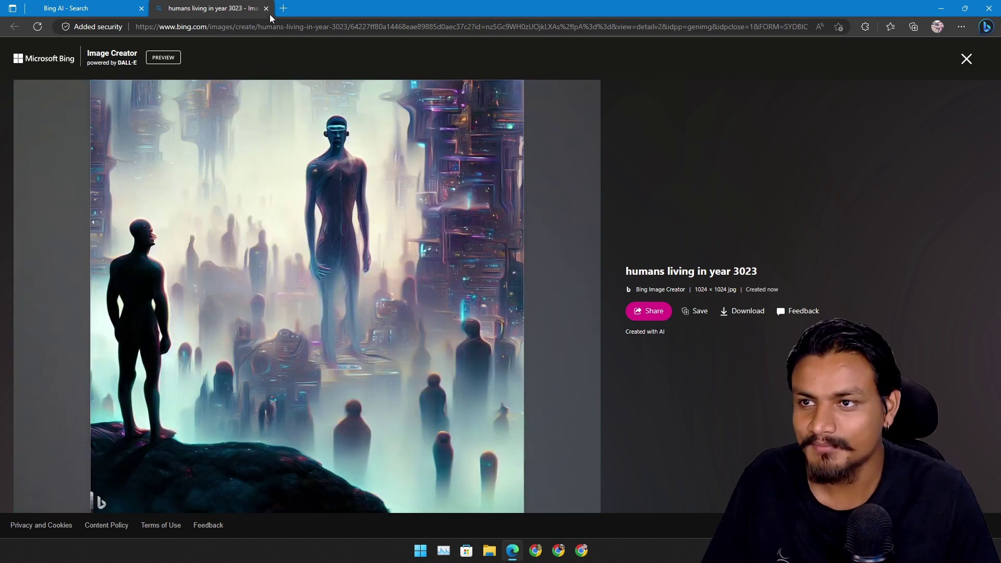
click(265, 8)
click(153, 351)
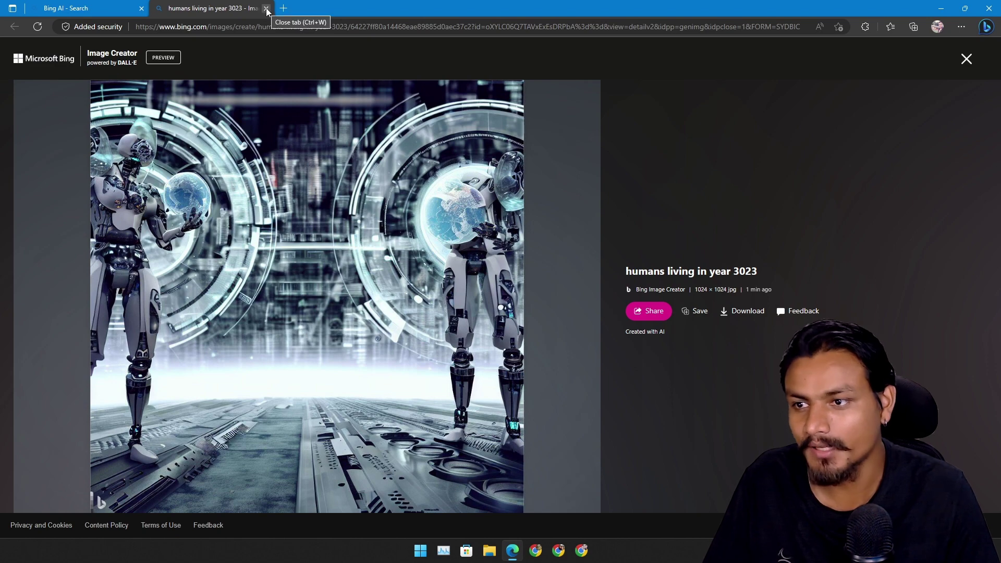
click(267, 9)
click(266, 325)
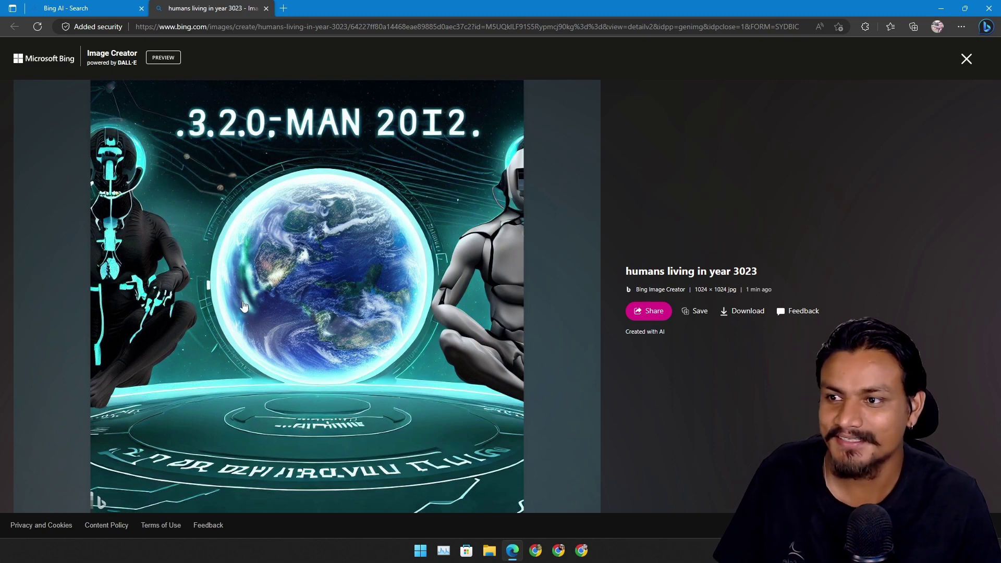
click(265, 7)
- Paste and send the 'man living in year 3023' image prompt
click(414, 494)
text(make a image of a man living in year 3023)
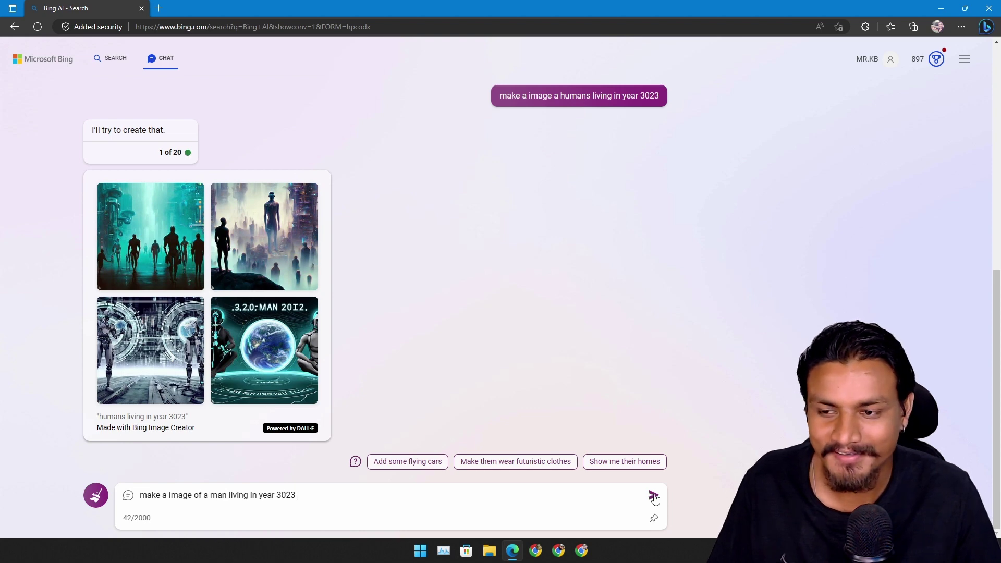
click(649, 496)
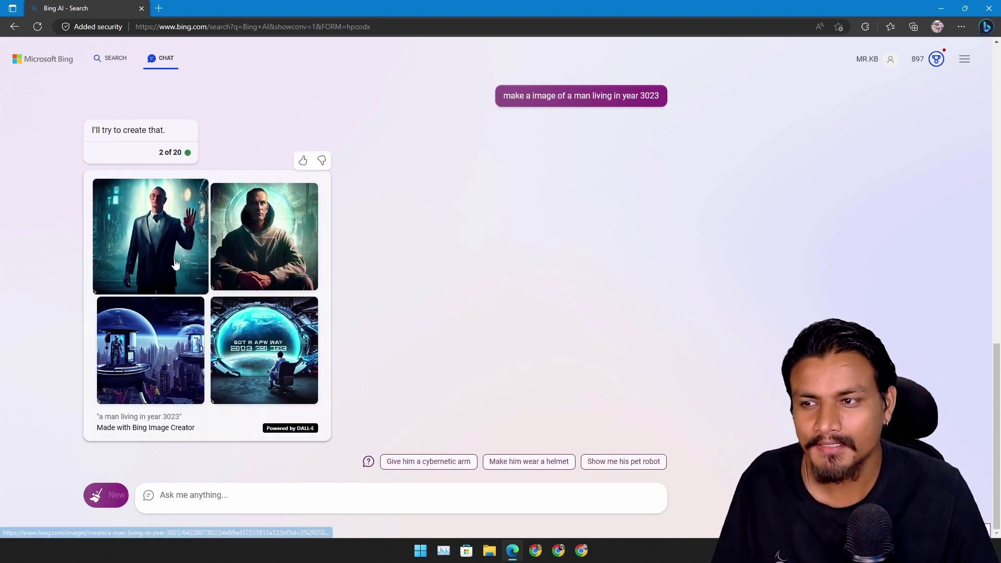
click(264, 227)
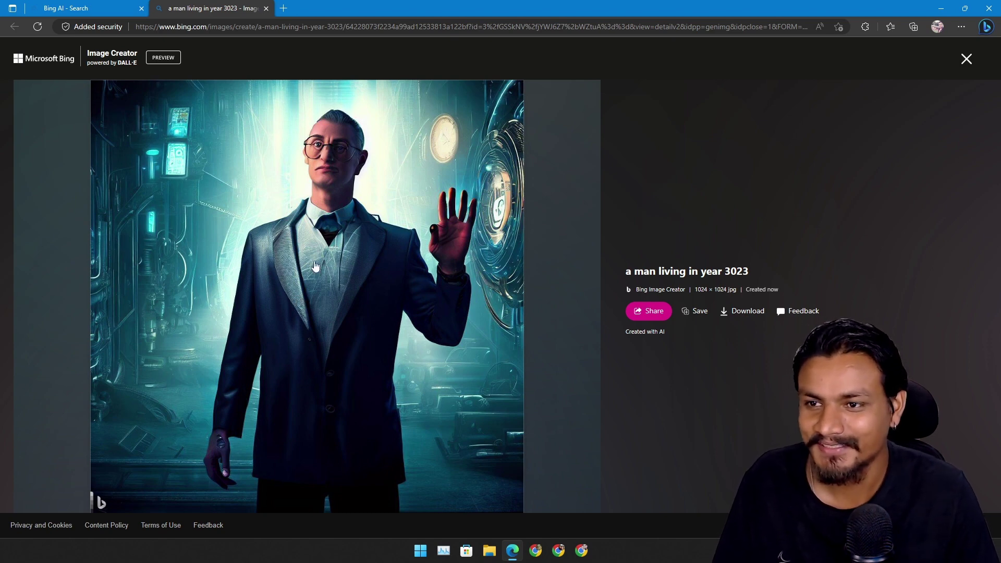
click(967, 59)
click(265, 236)
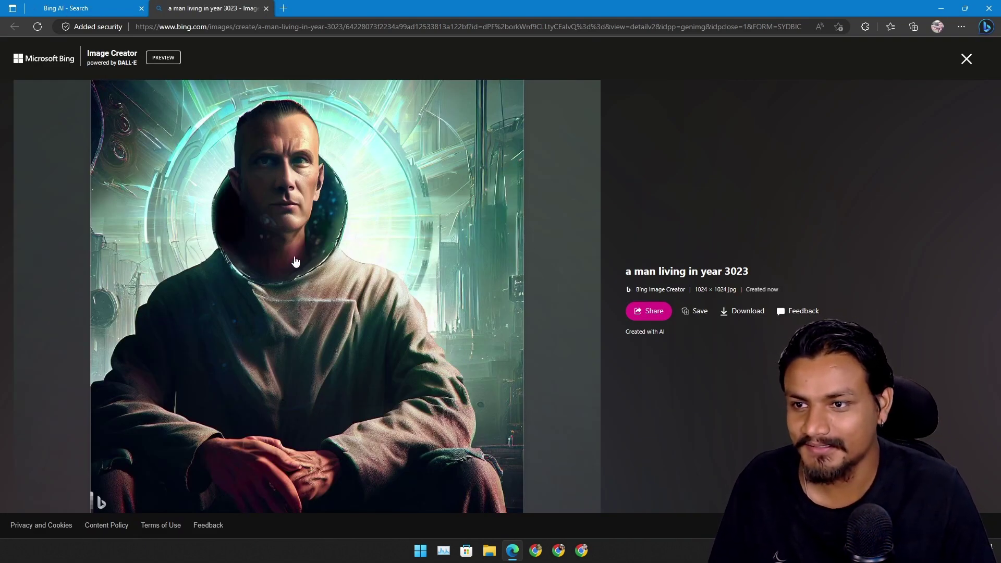
click(266, 10)
click(148, 328)
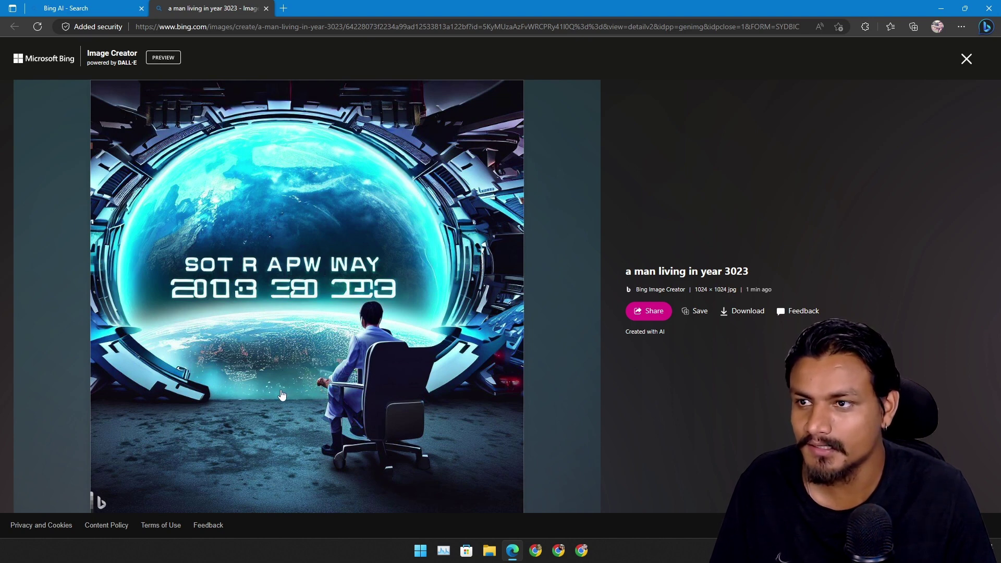
click(266, 7)
click(258, 227)
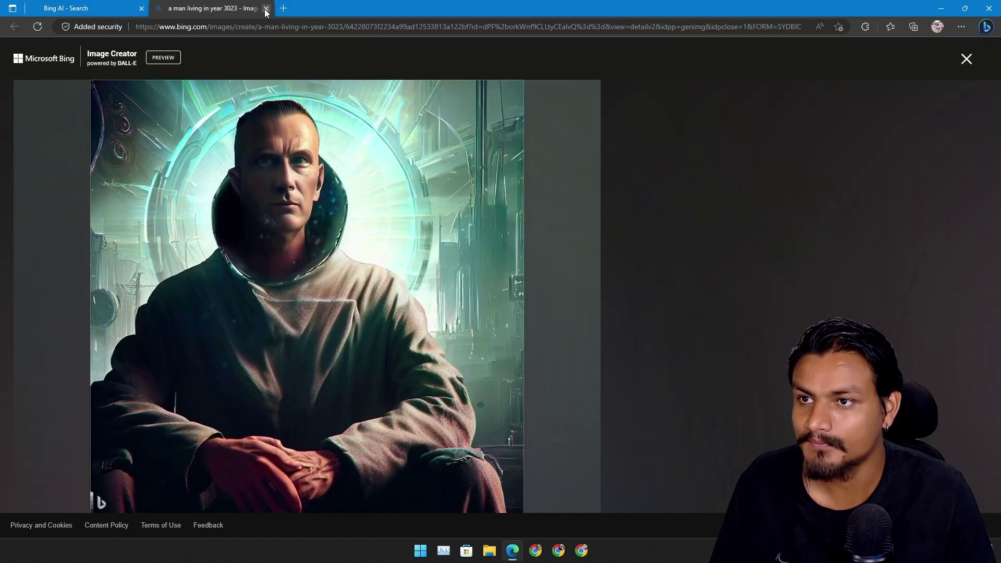
- Return to the chat and open the teal crowd thumbnail in full detail
click(266, 10)
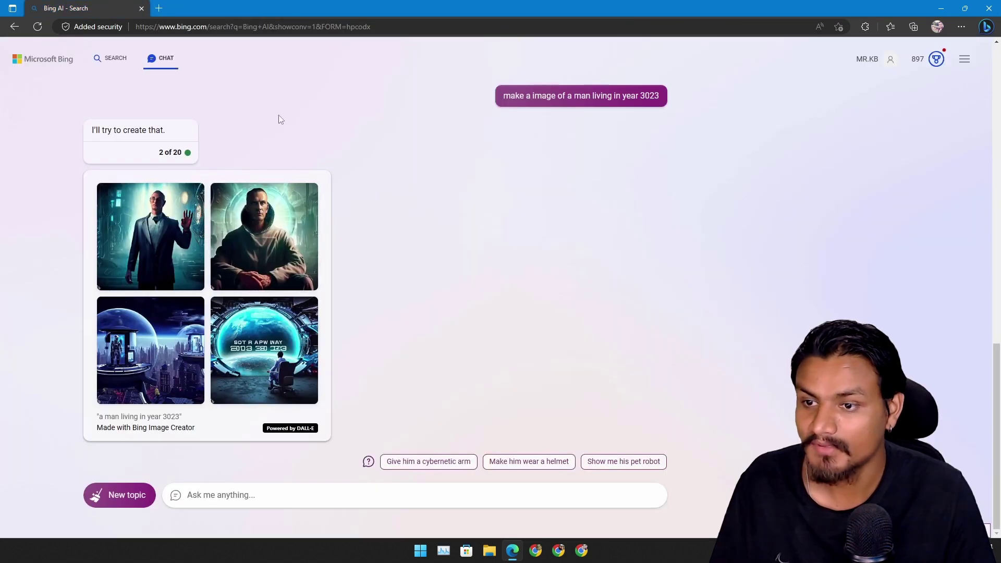
scroll(434, 280, up, 4)
scroll(432, 276, up, 4)
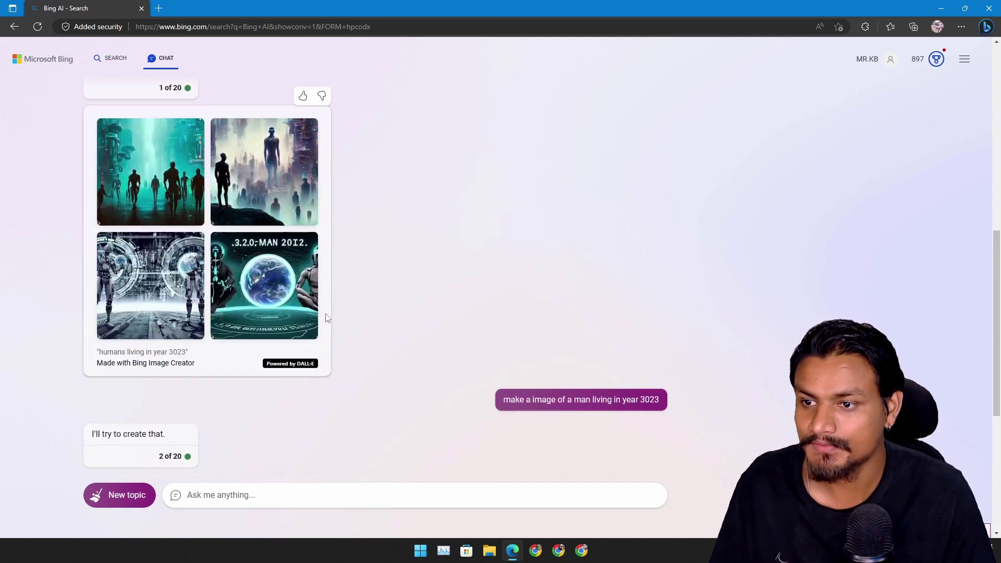
click(149, 172)
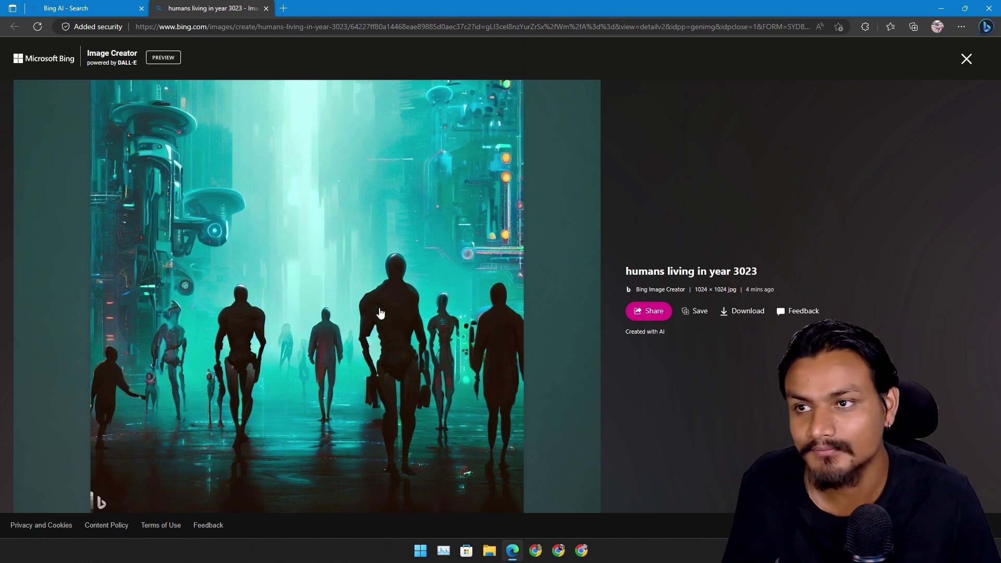
- Close the teal crowd image tab and open Edge's Bing companion pane
click(268, 10)
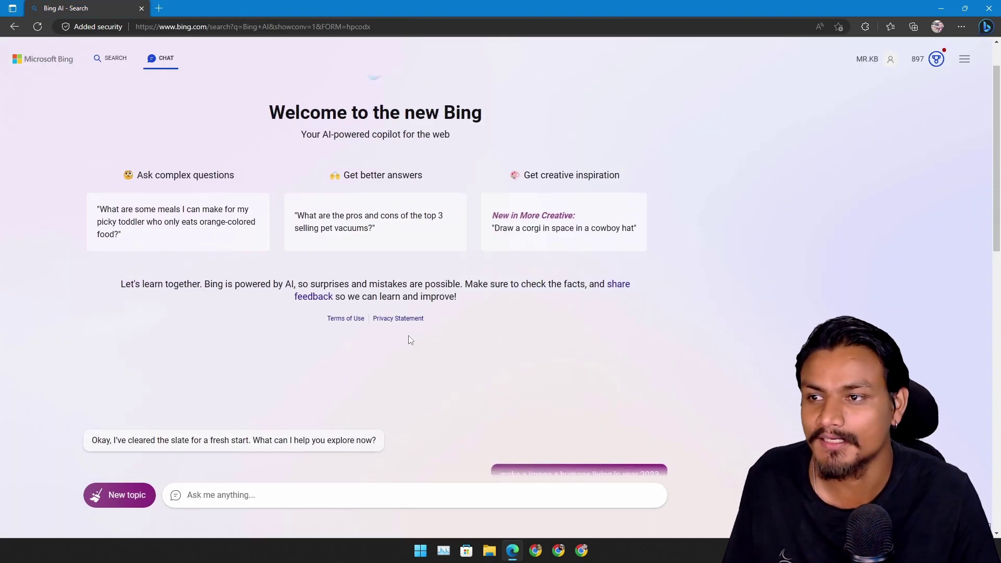
scroll(415, 352, down, 5)
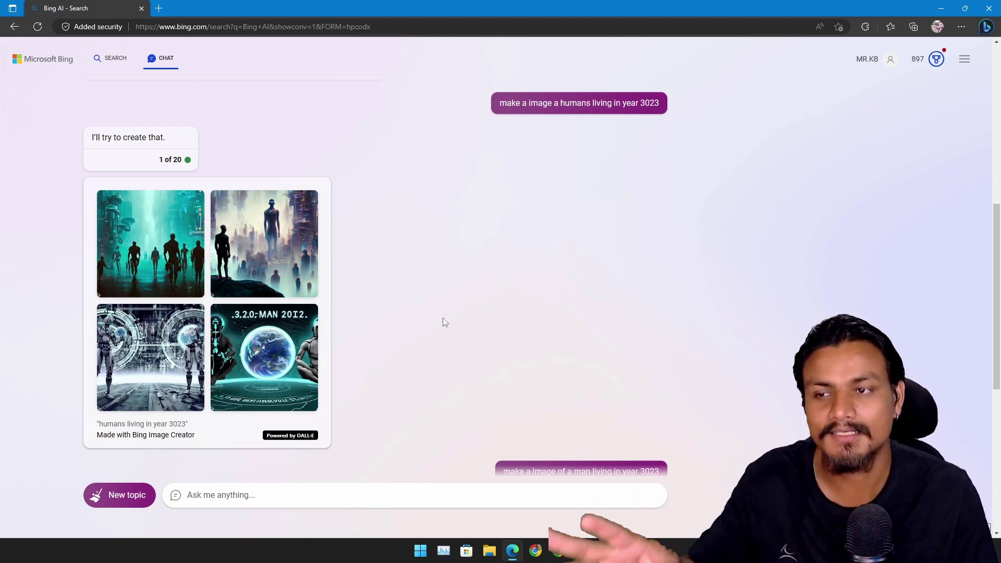
scroll(443, 317, down, 5)
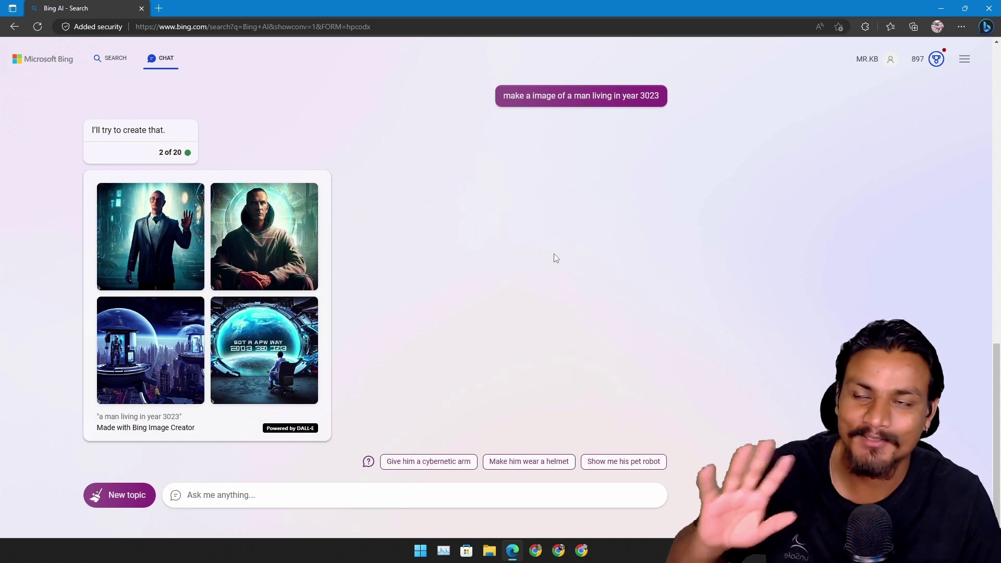
scroll(363, 239, up, 4)
scroll(403, 235, up, 2)
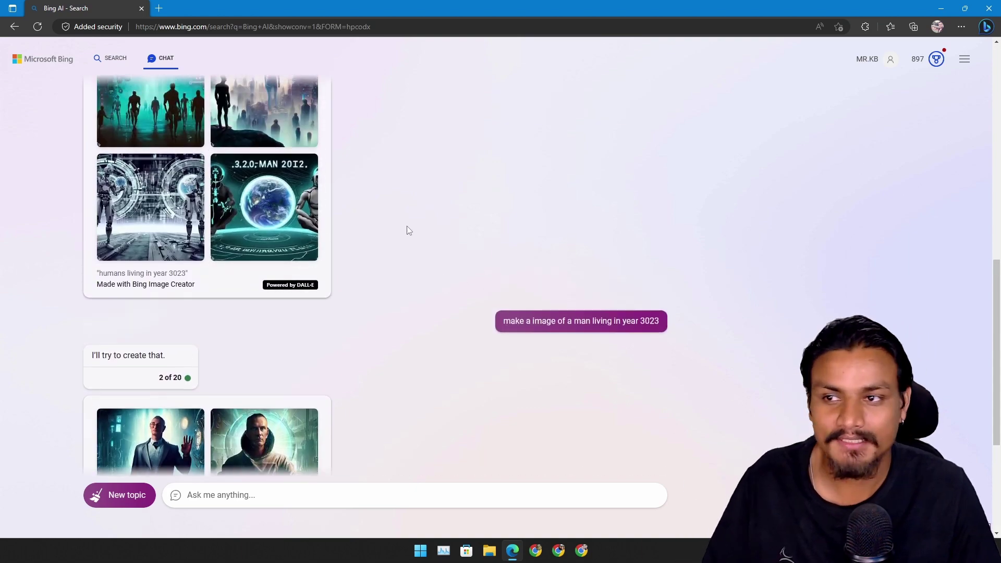
scroll(403, 314, up, 5)
scroll(592, 195, down, 5)
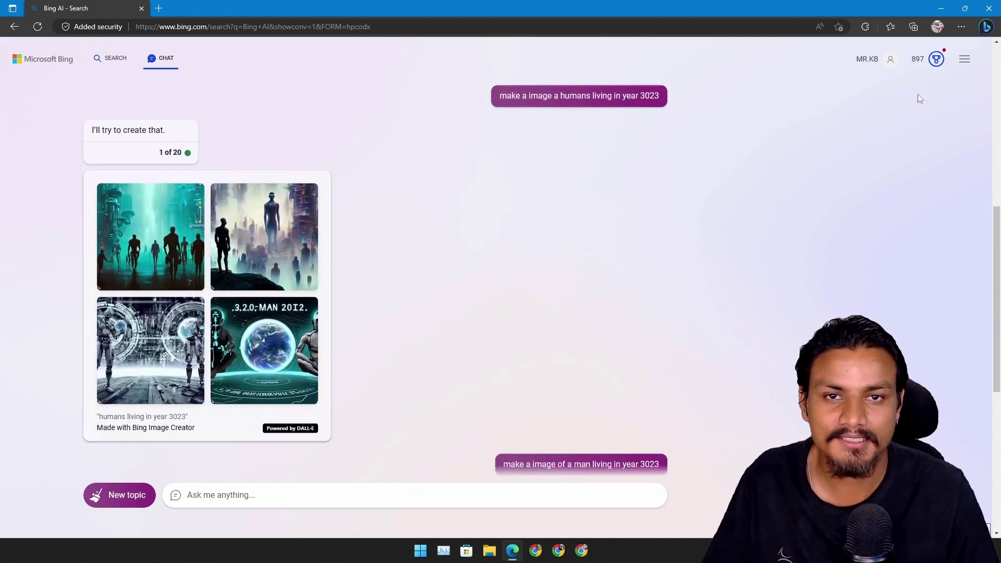
click(984, 27)
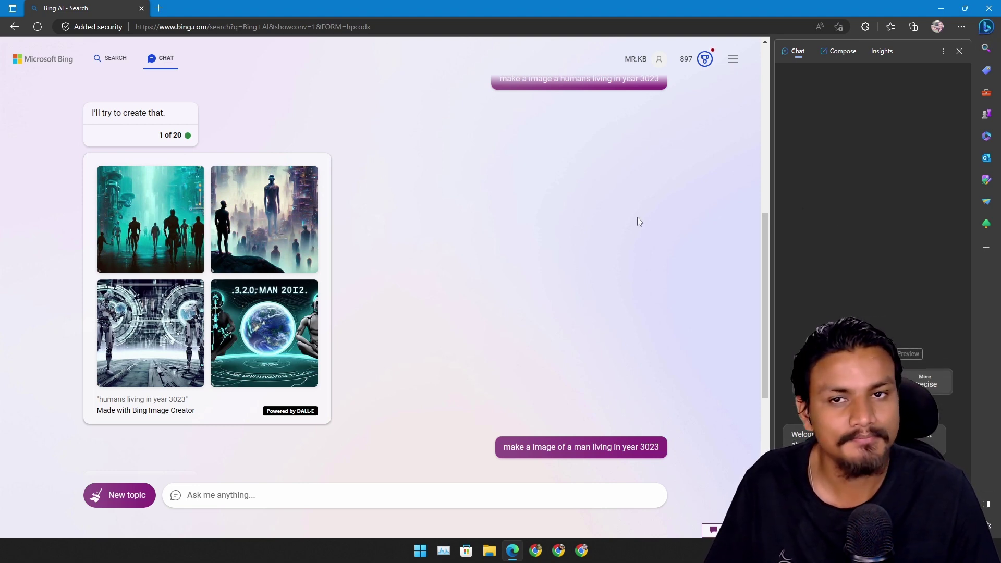
- Hide the Bing side pane and close the Edge browser window
click(959, 50)
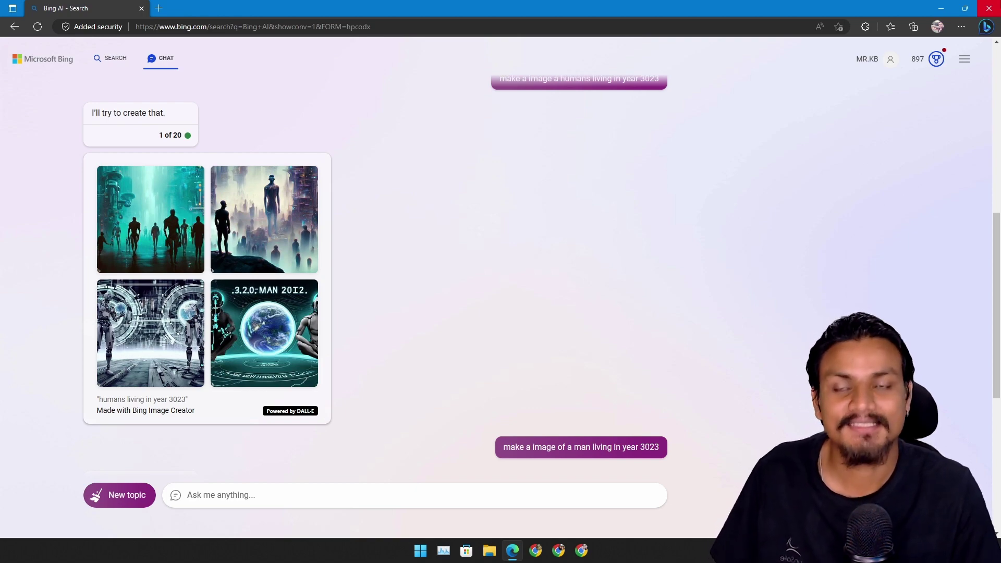
click(987, 8)
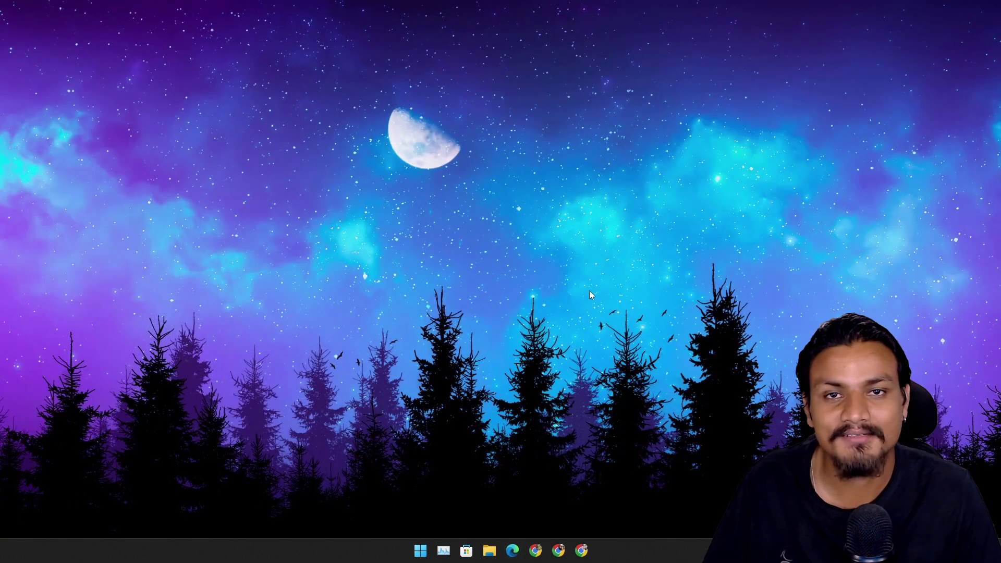